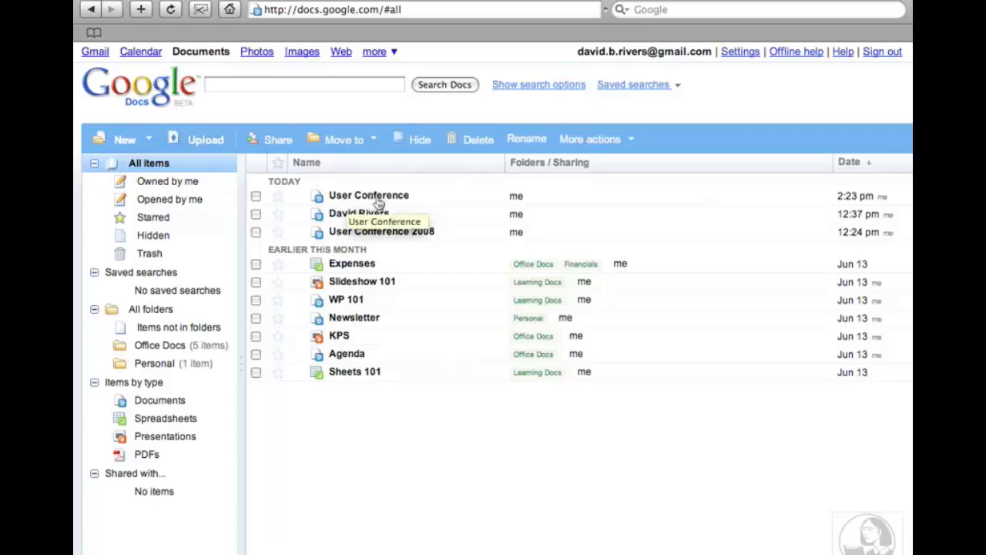
# Step: Open the User Conference document and view its Day 1 agenda
pyautogui.click(378, 198)
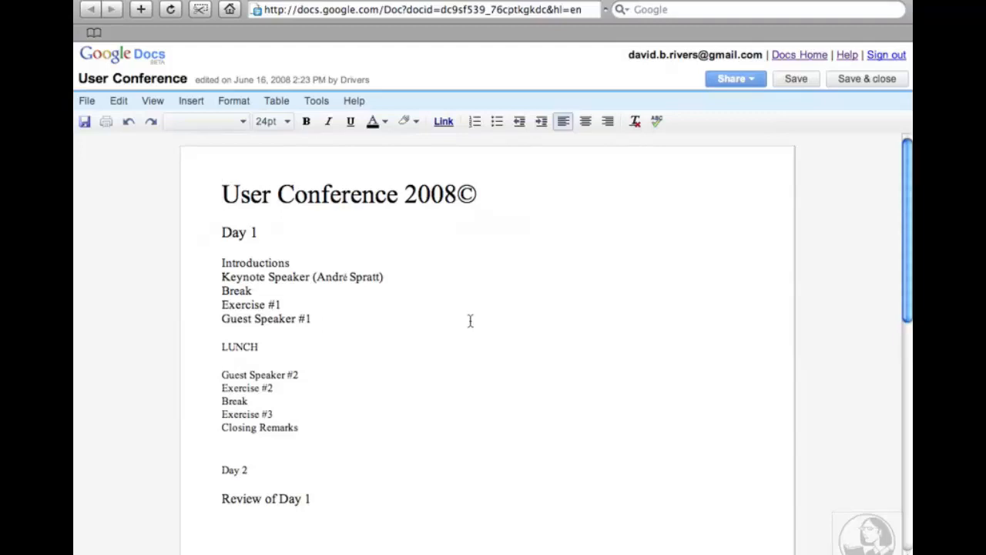
pyautogui.scroll(-1, 470, 320)
pyautogui.scroll(-1, 470, 320)
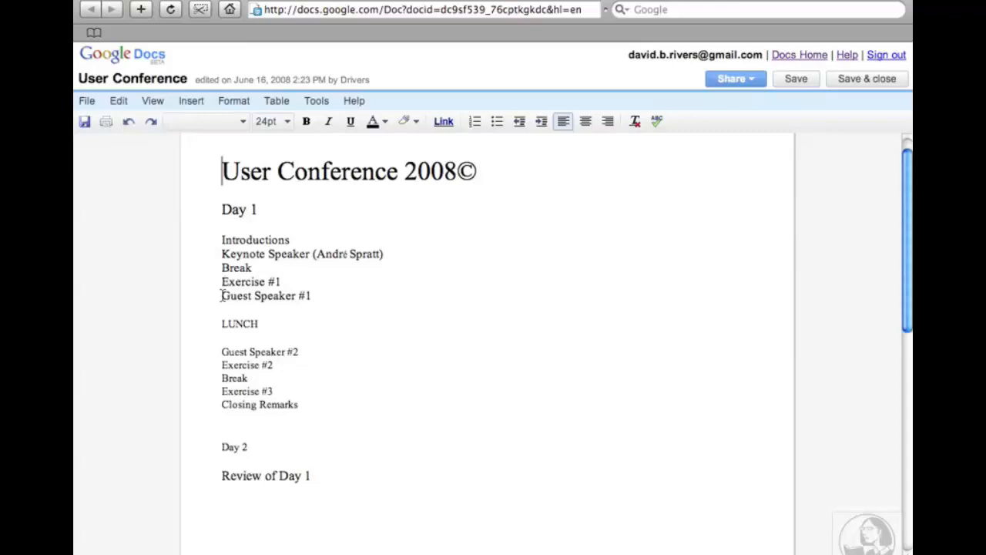
# Step: Cut the entire "Guest Speaker #1" line from below Exercise #1 in the Day 1 agenda
pyautogui.moveTo(221, 296); pyautogui.dragTo(363, 298)
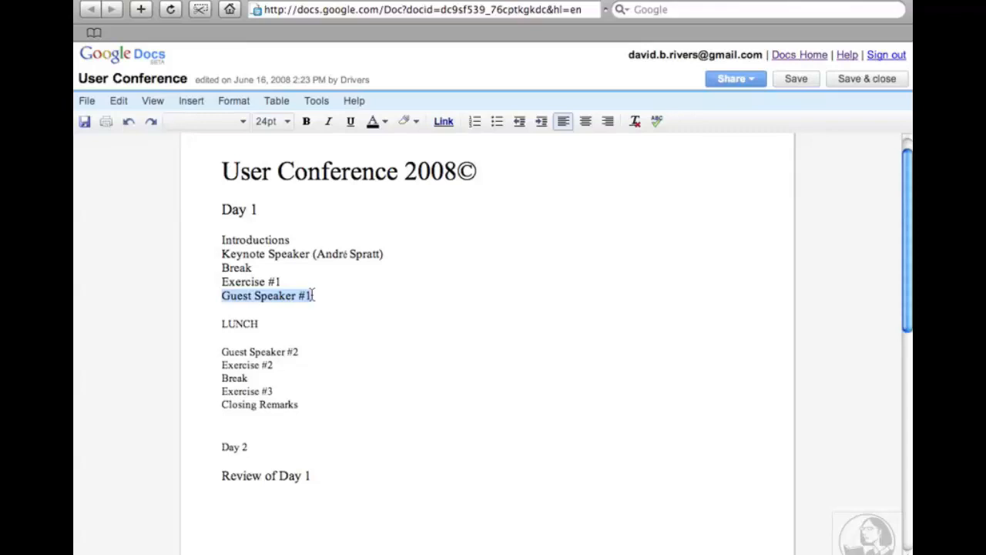
pyautogui.moveTo(313, 295); pyautogui.dragTo(223, 297)
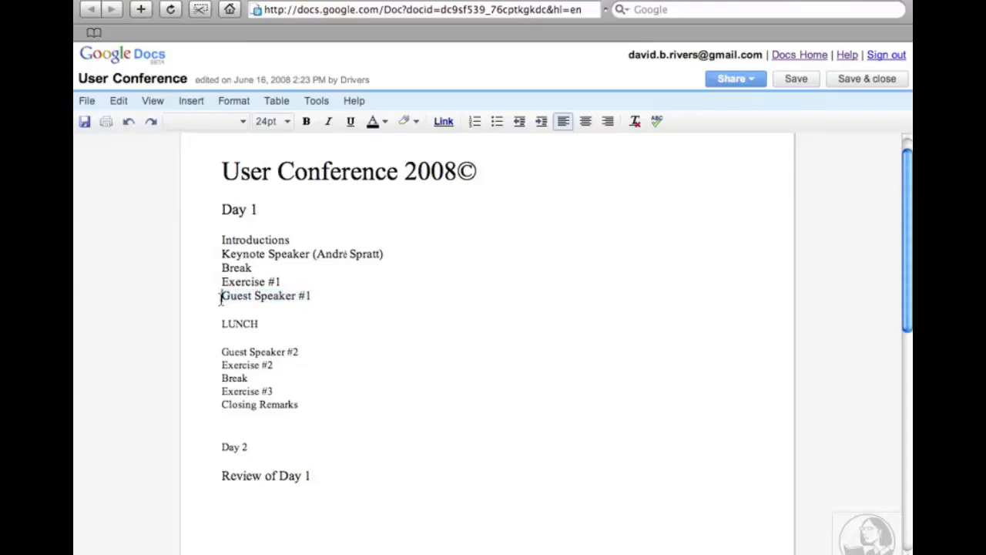
pyautogui.moveTo(221, 296); pyautogui.dragTo(221, 308)
pyautogui.press('super+c')
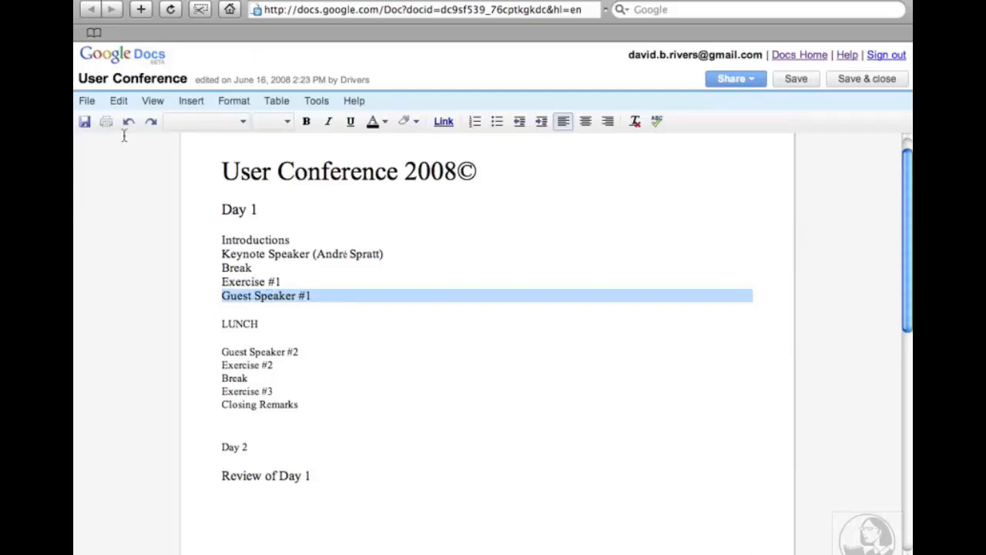
pyautogui.click(120, 103)
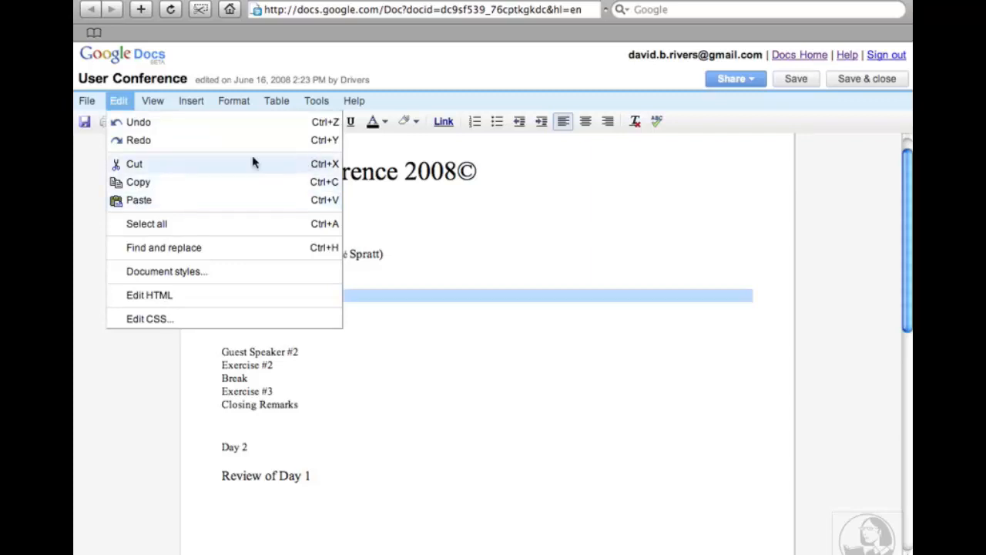
pyautogui.click(210, 0)
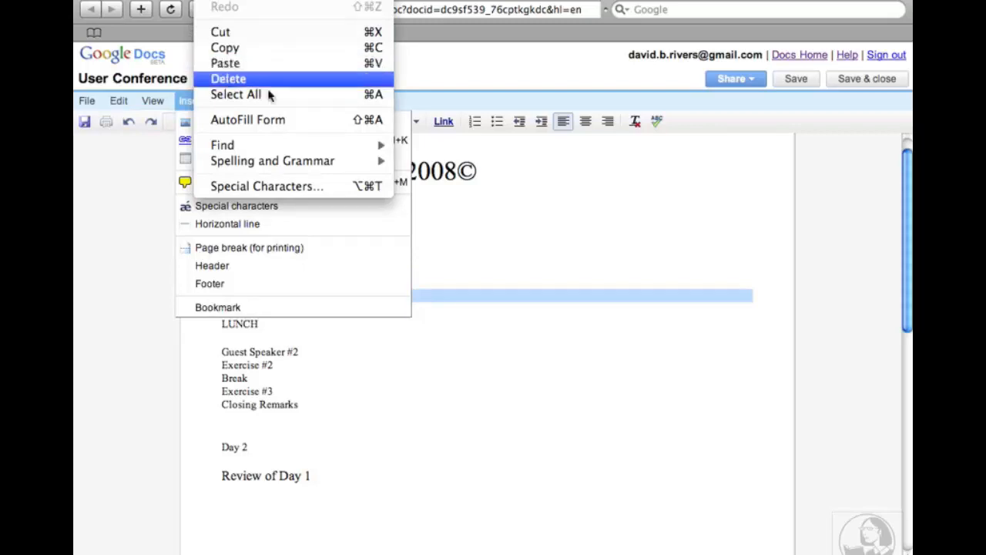
pyautogui.click(131, 175)
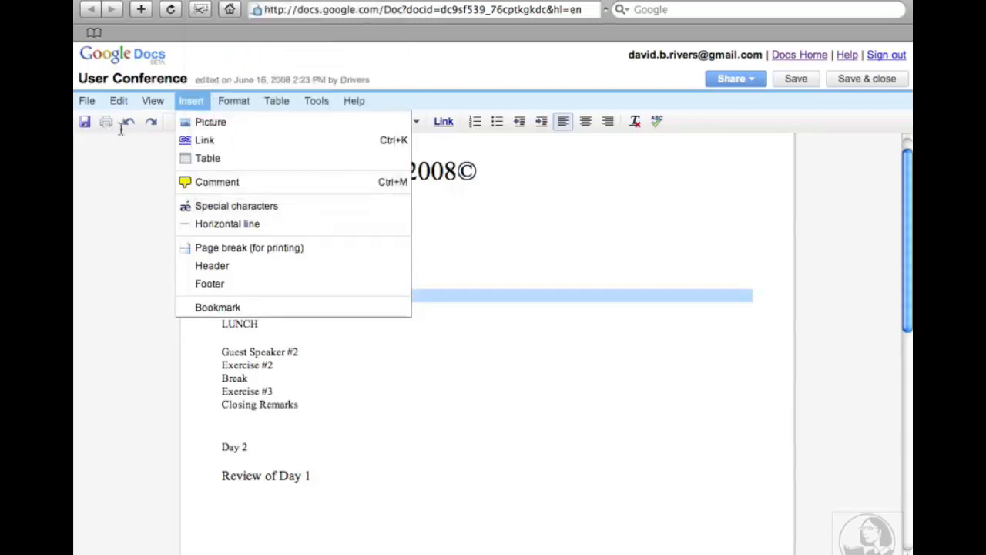
pyautogui.click(120, 101)
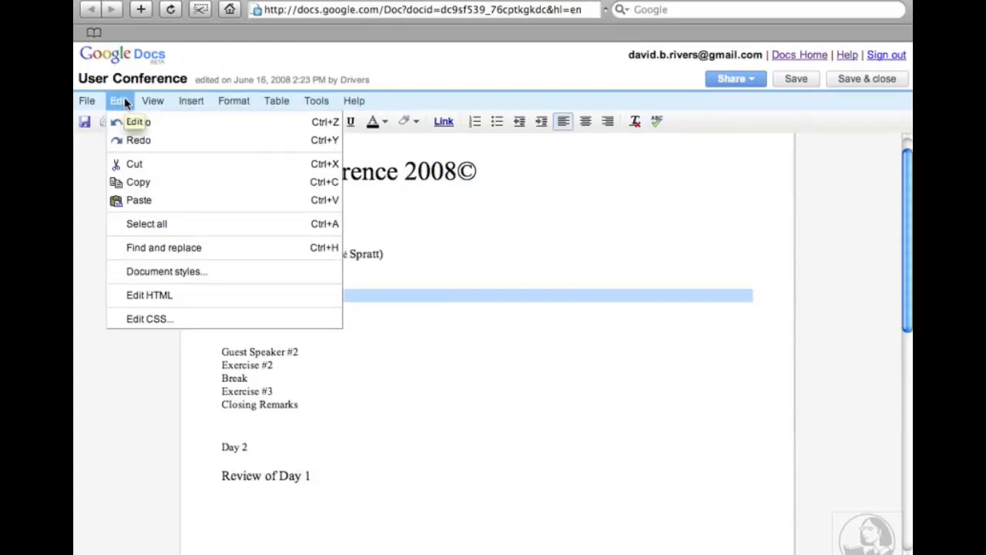
pyautogui.click(334, 166)
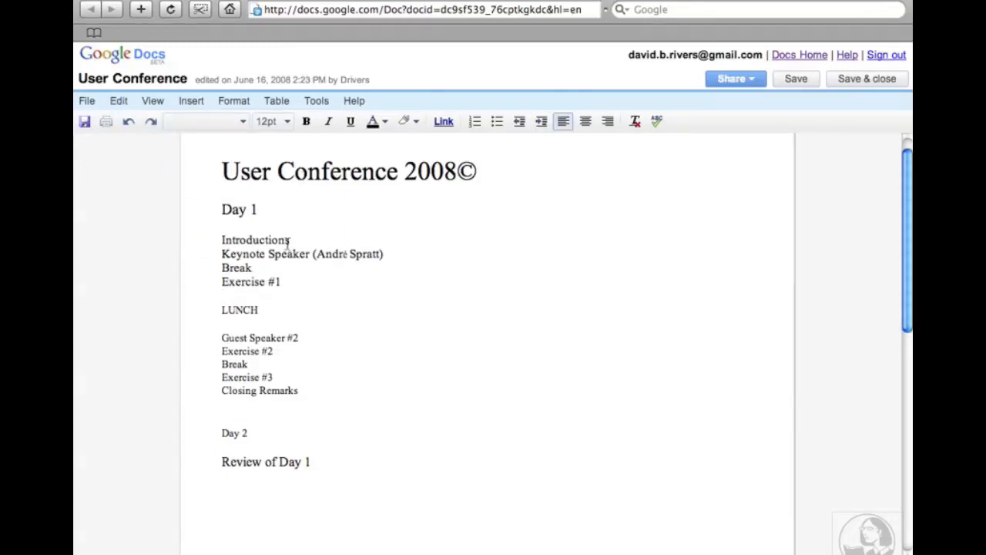
# Step: Paste the cut "Guest Speaker #1" line directly above Exercise #1 in the Day 1 agenda
pyautogui.click(220, 281)
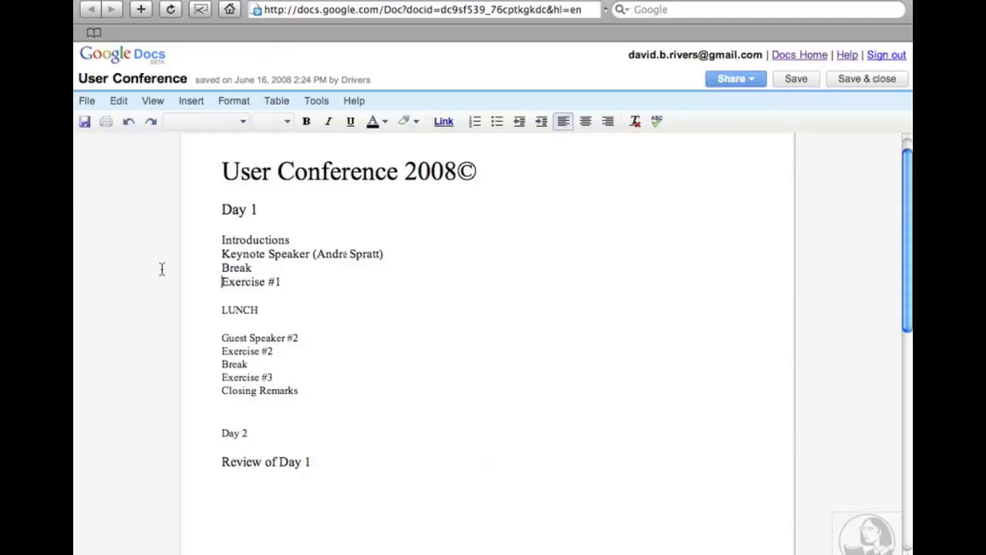
pyautogui.click(119, 104)
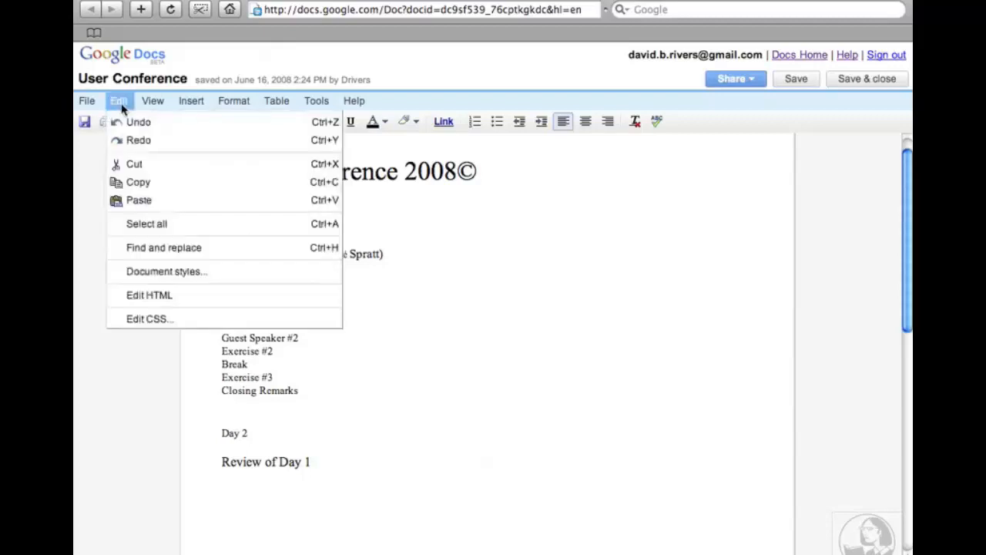
pyautogui.click(137, 202)
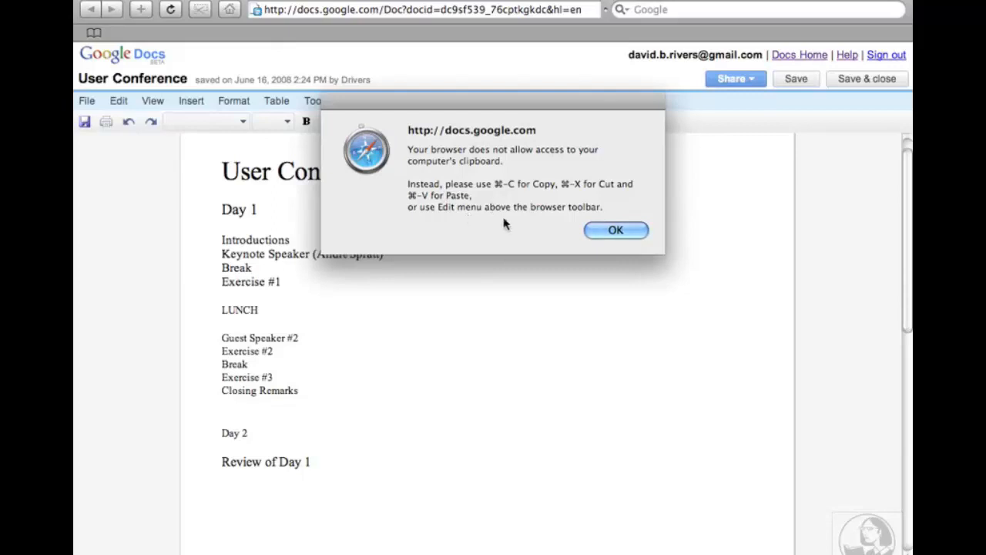
pyautogui.click(617, 231)
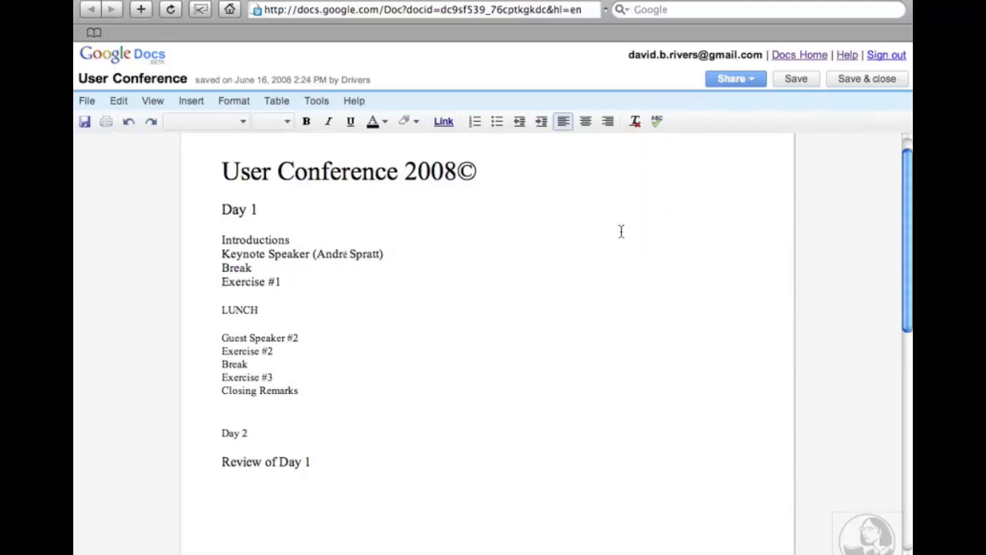
pyautogui.press('super+v')
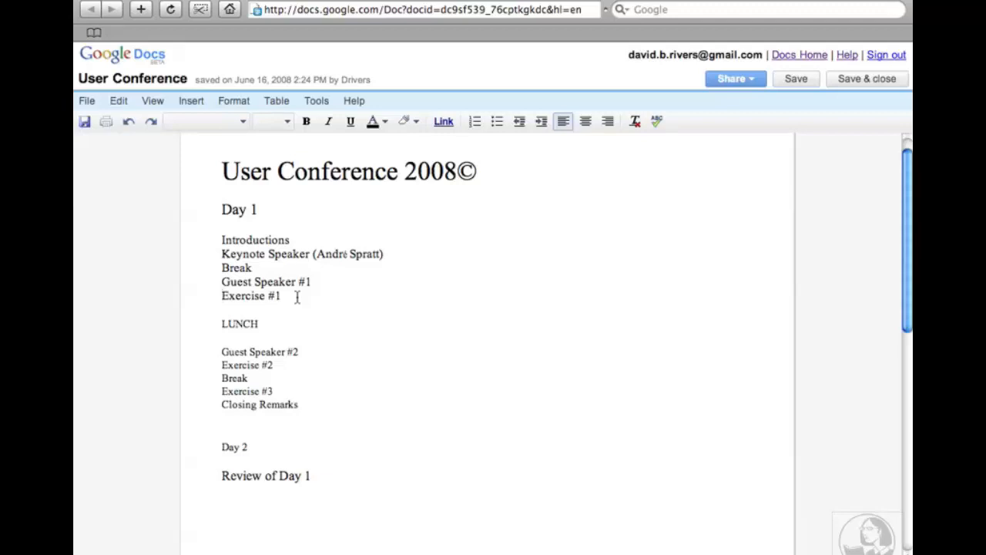
# Step: Copy the whole Day 1 agenda from its heading through Closing Remarks and paste it over the existing Day 2 section
pyautogui.scroll(-1, 373, 329)
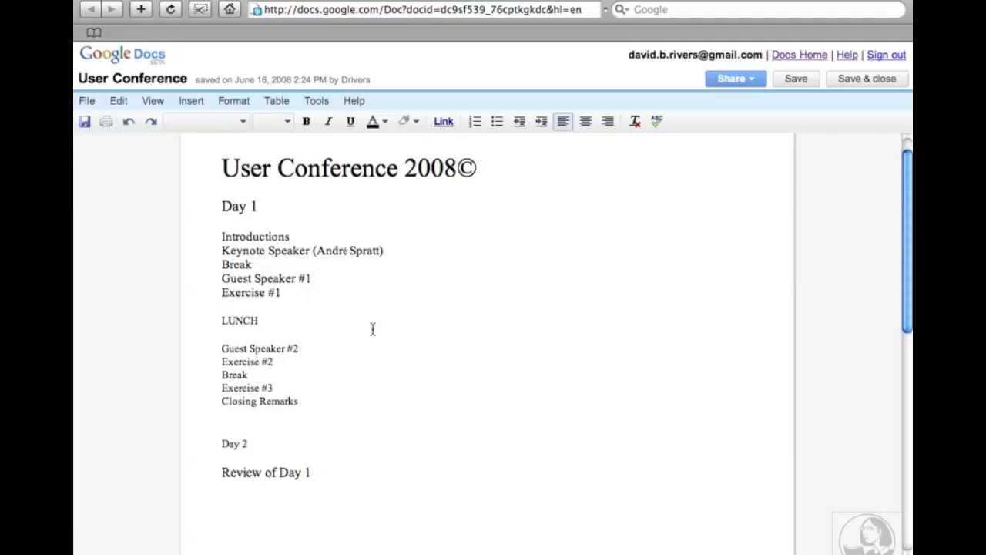
pyautogui.scroll(-1, 372, 329)
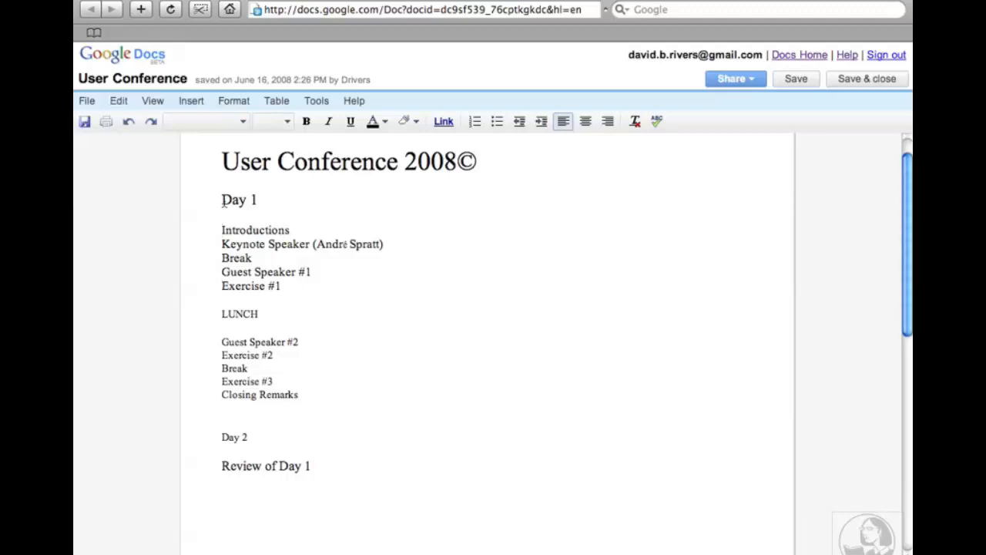
pyautogui.moveTo(222, 199); pyautogui.dragTo(221, 415)
pyautogui.press('super+c')
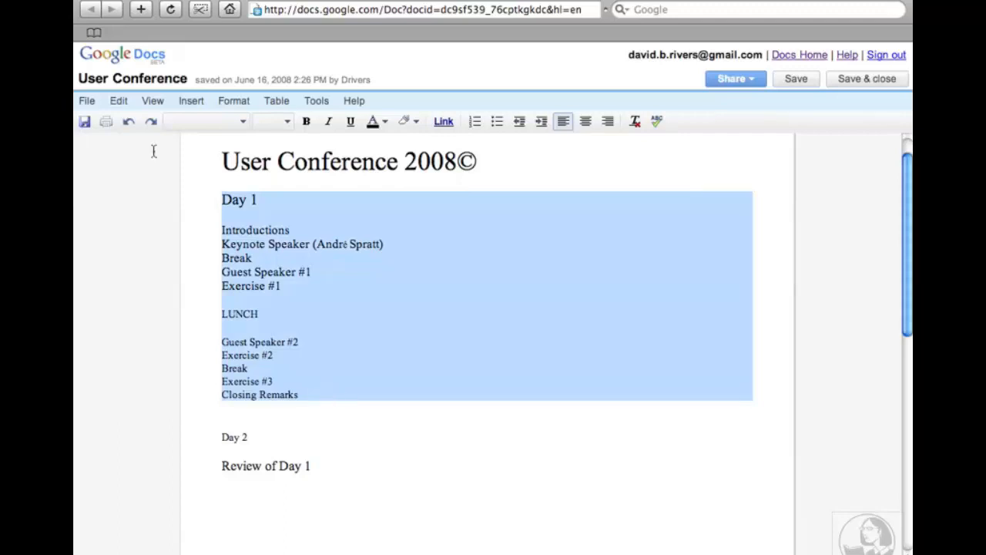
pyautogui.click(125, 103)
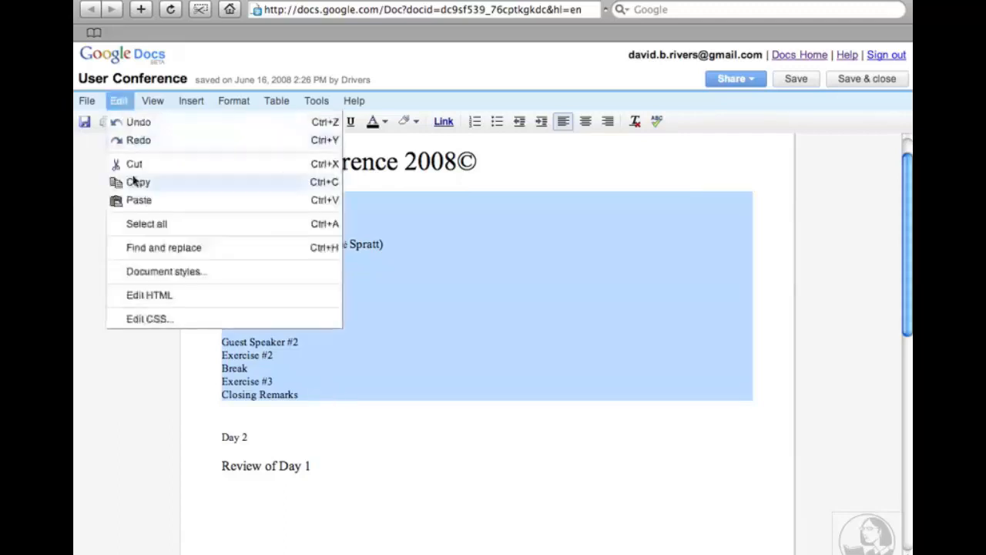
pyautogui.click(310, 184)
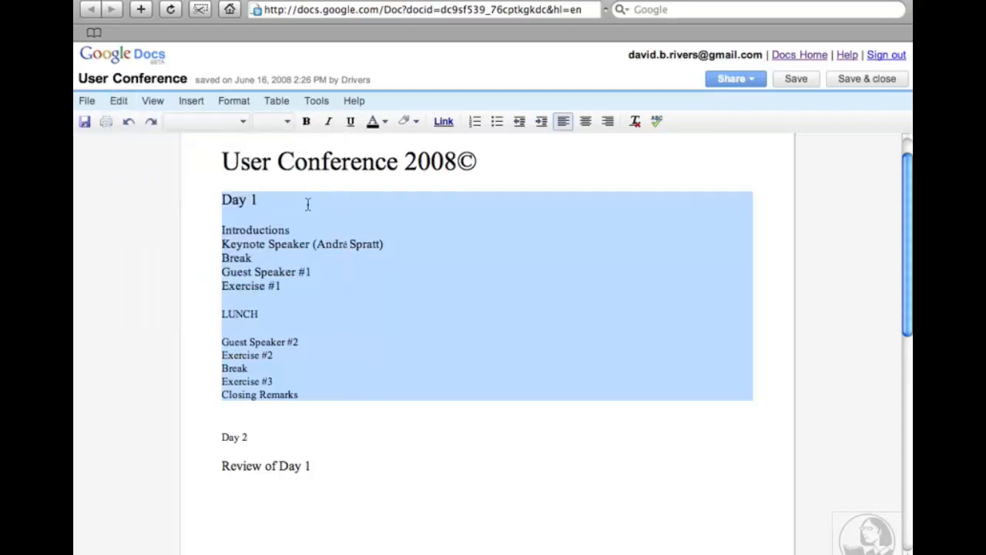
pyautogui.moveTo(217, 437); pyautogui.dragTo(327, 479)
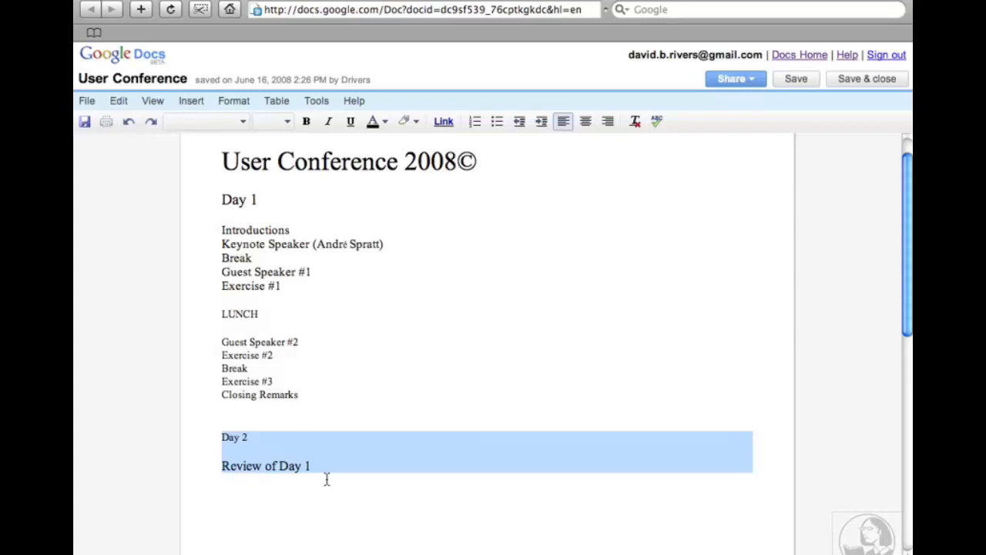
pyautogui.press('super+v')
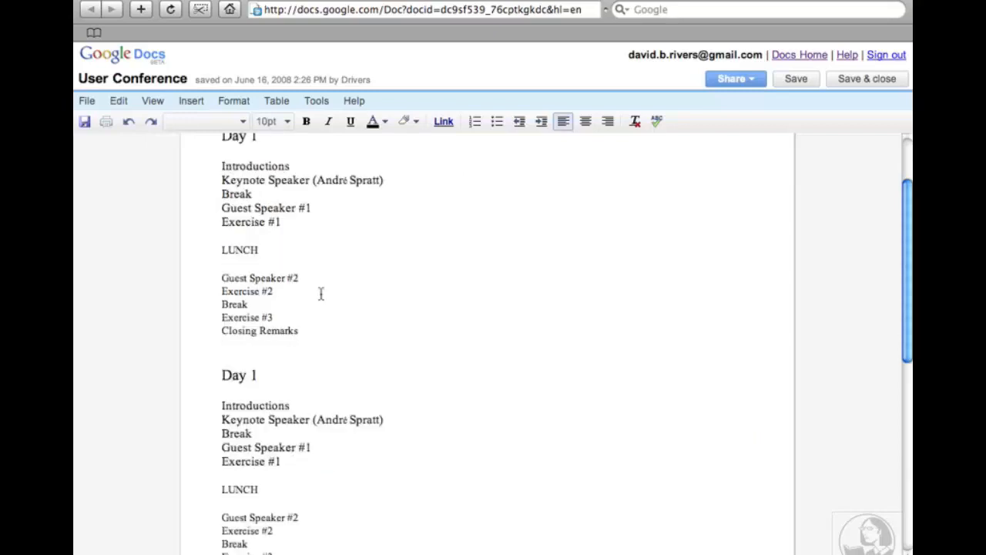
# Step: Change the pasted agenda's heading to "Day 2" and replace its "Introductions" entry with "Review of Day 1"
pyautogui.click(321, 372)
pyautogui.press('BackSpace')
pyautogui.write('2')
pyautogui.doubleClick(247, 406)
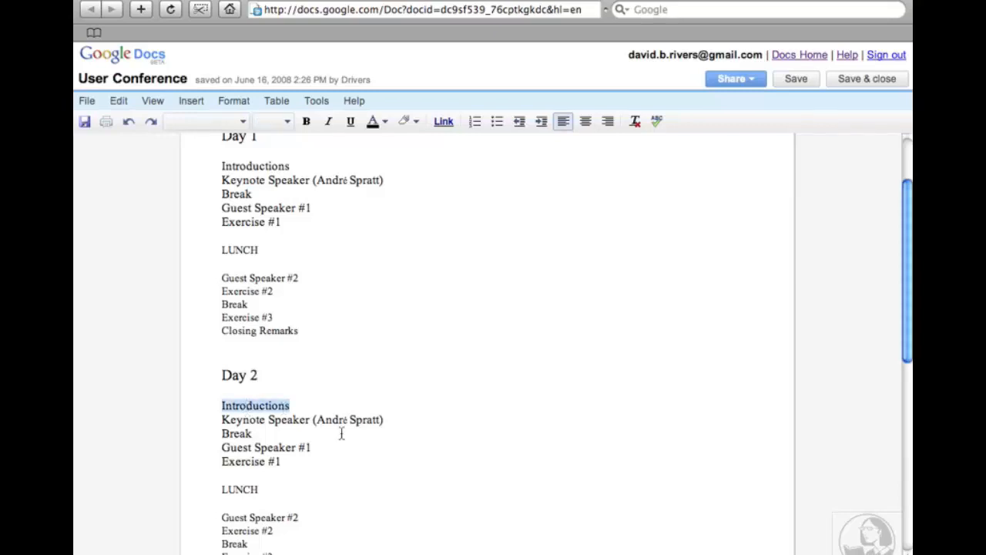
pyautogui.write('Review ')
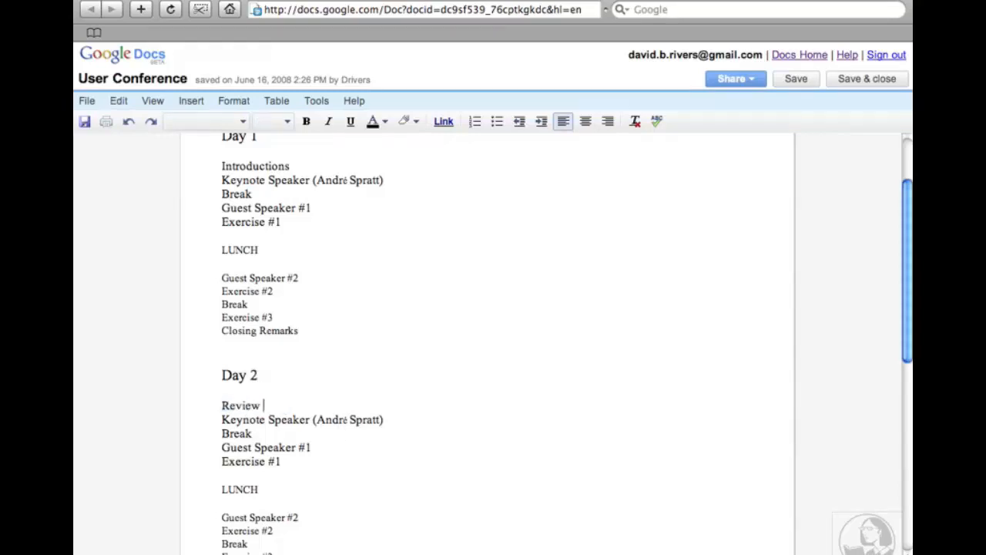
pyautogui.write('of Day 1')
# Step: Renumber the guest speaker and the exercise before lunch on Day 2 to #3
pyautogui.click(314, 447)
pyautogui.write('3')
pyautogui.click(293, 462)
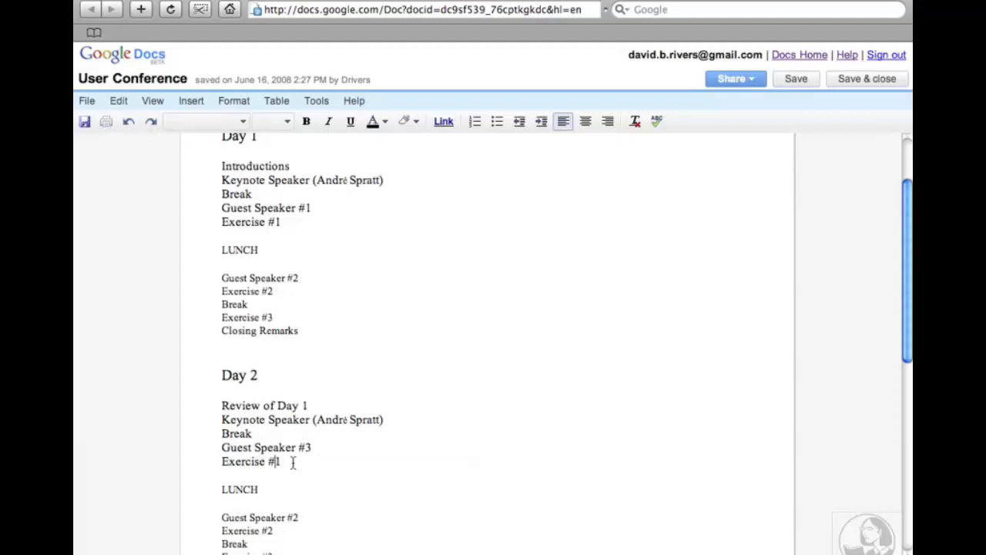
pyautogui.press('BackSpace')
pyautogui.write('3')
# Step: Save and close the User Conference document, returning to the document list
pyautogui.scroll(3, 321, 424)
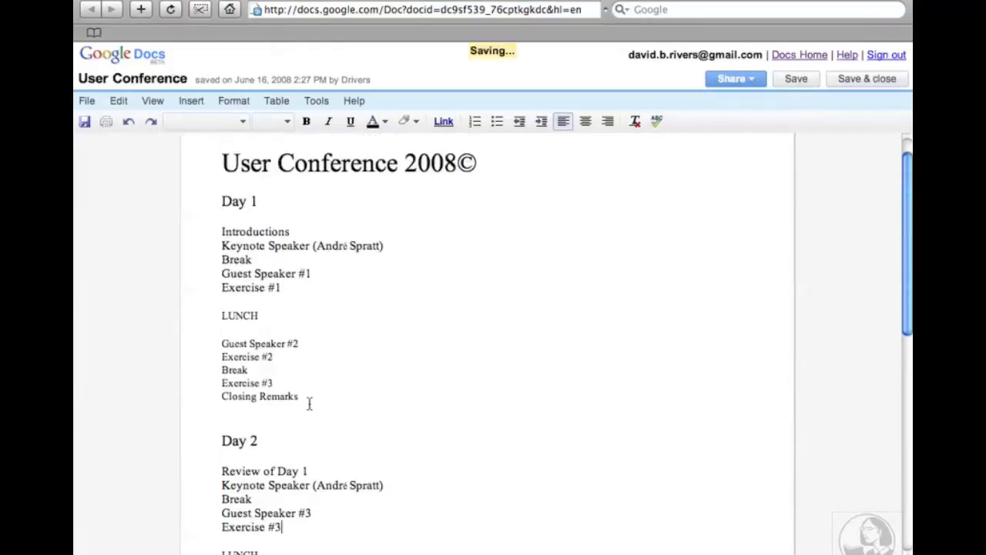
pyautogui.click(865, 81)
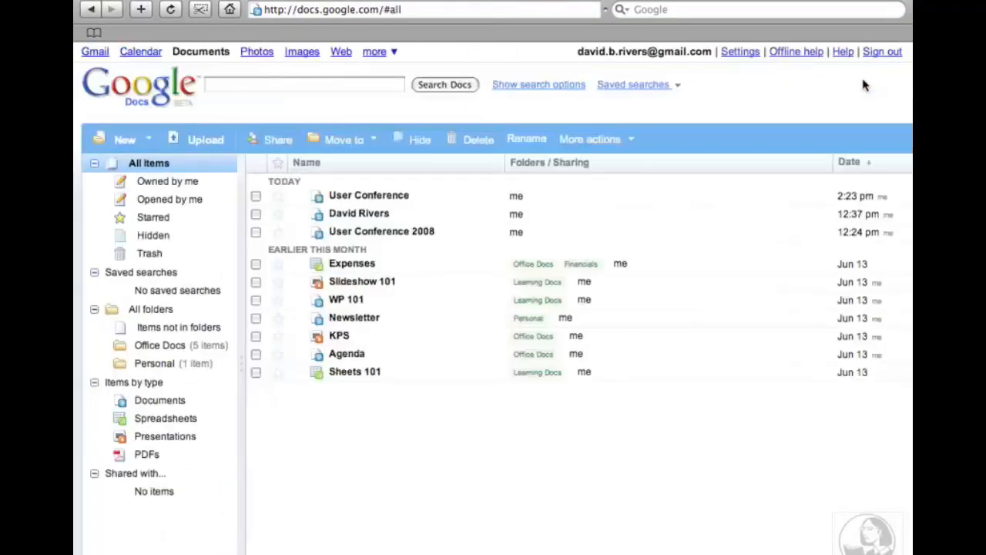